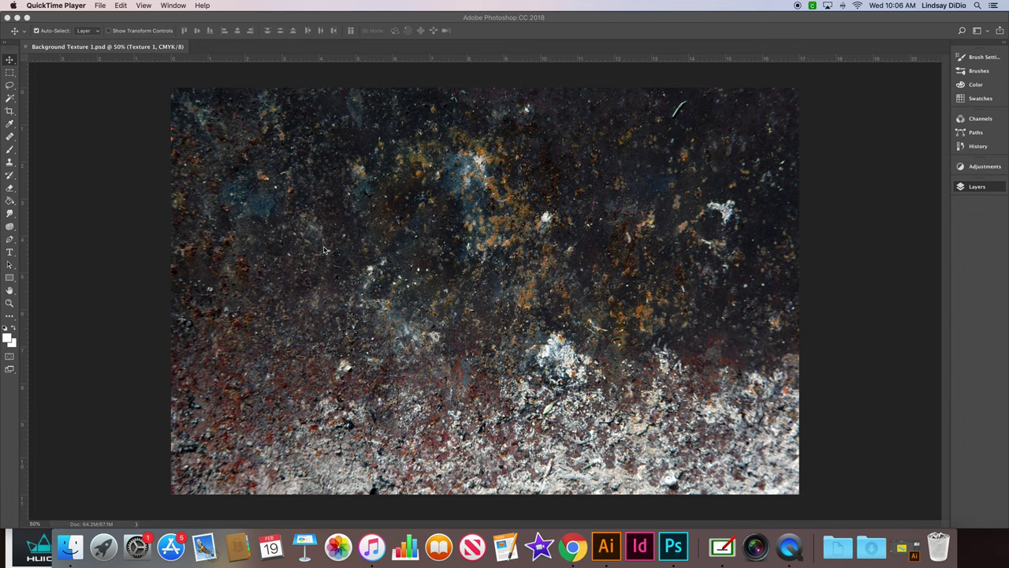
# Step: Bring the rust texture document forward with rulers shown and the floating Properties panel closed
pyautogui.click(452, 201)
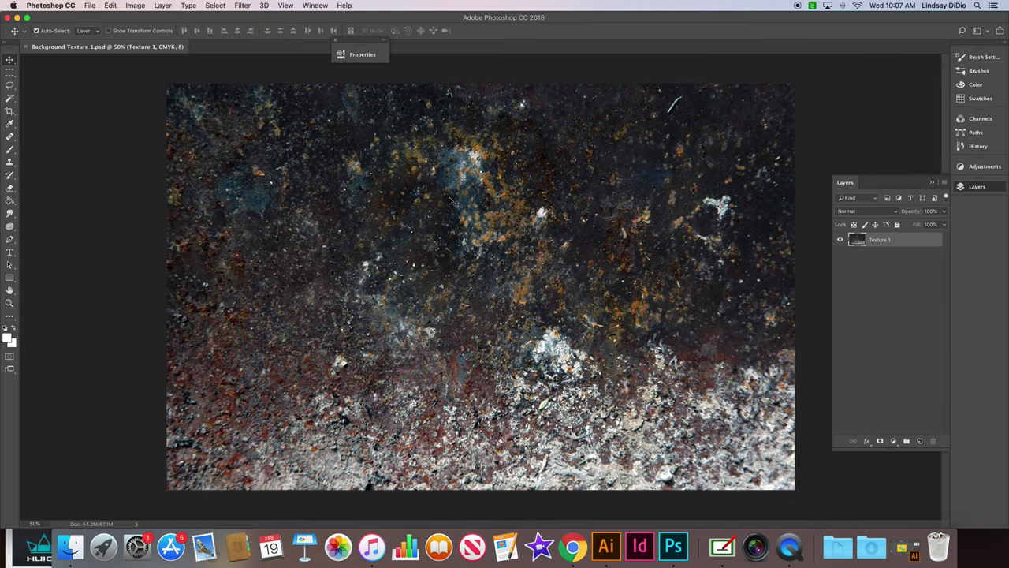
pyautogui.press('super+r')
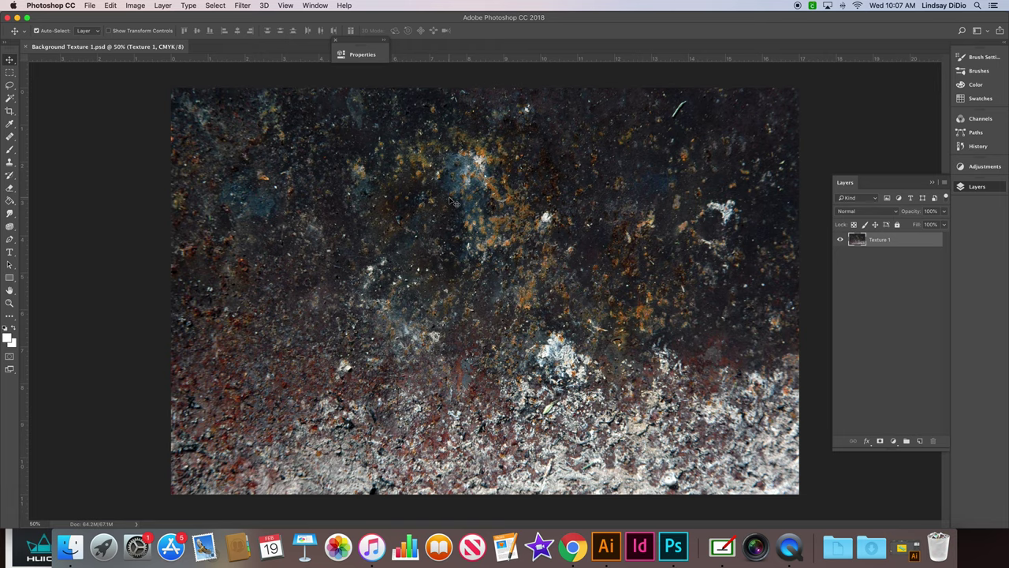
pyautogui.press('super+r')
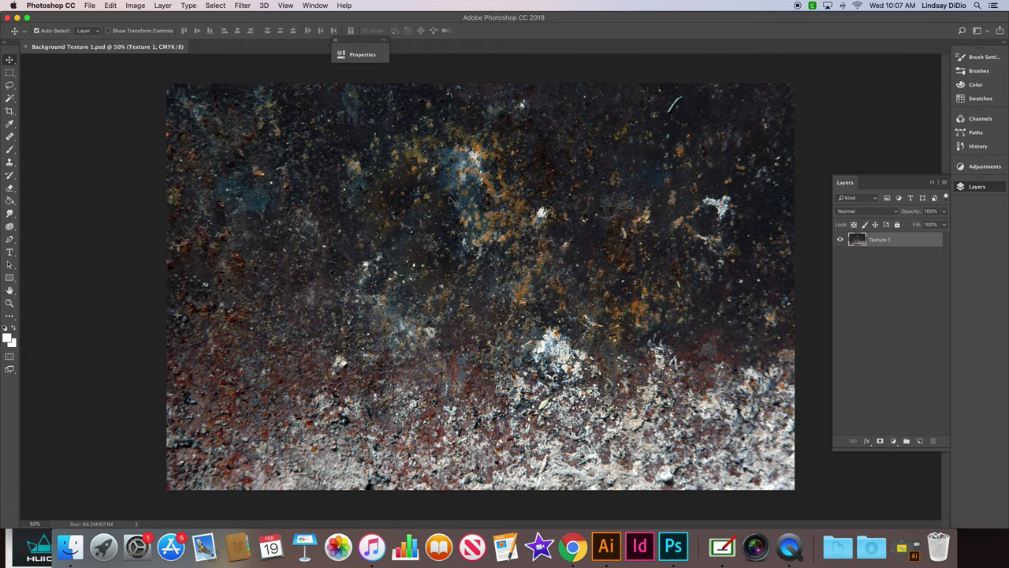
pyautogui.press('super+r')
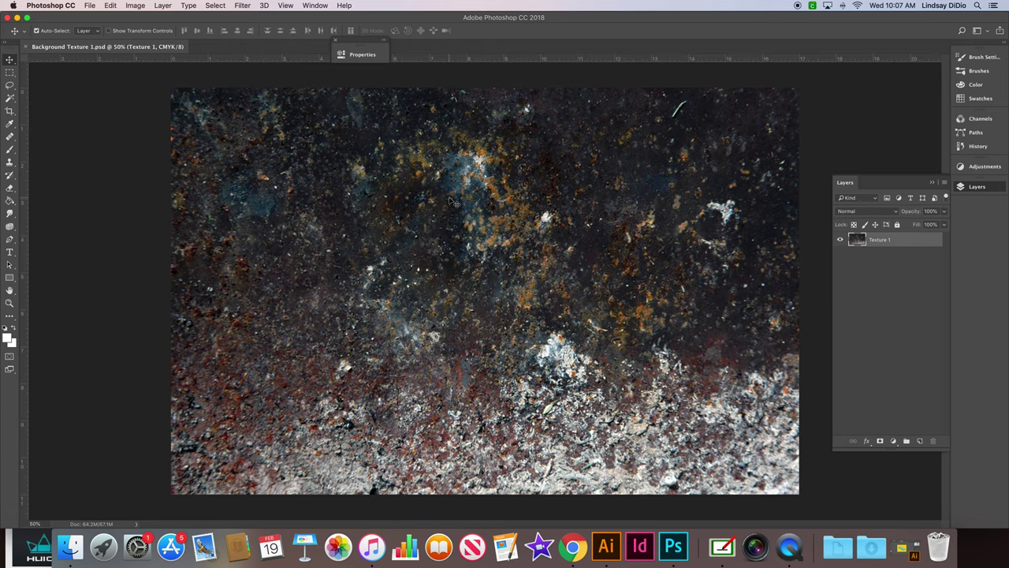
pyautogui.click(335, 39)
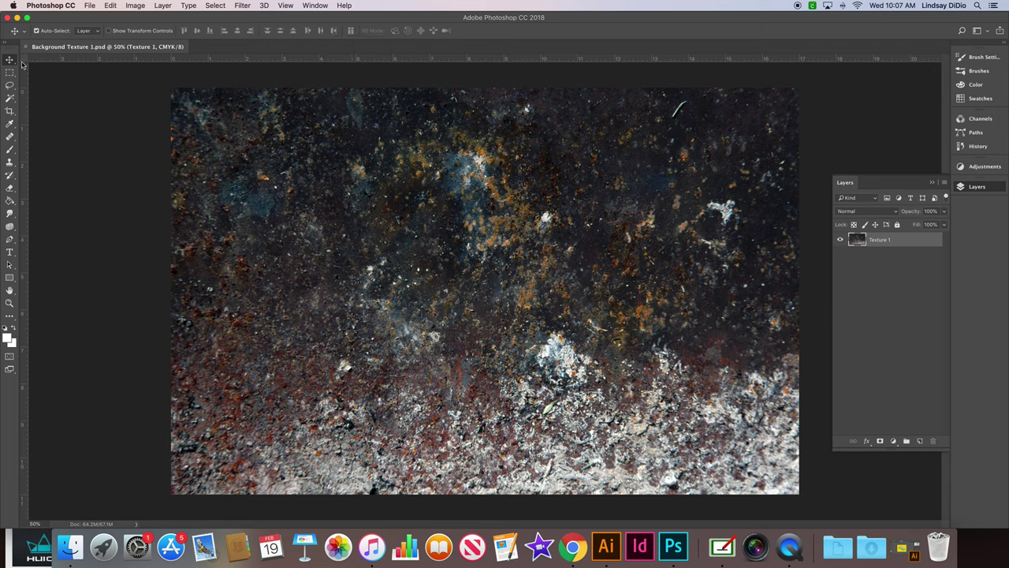
# Step: Set ruler zero at the image's top-left corner and drag a vertical guide to the centre
pyautogui.moveTo(25, 61); pyautogui.dragTo(172, 88)
pyautogui.moveTo(24, 76); pyautogui.dragTo(486, 181)
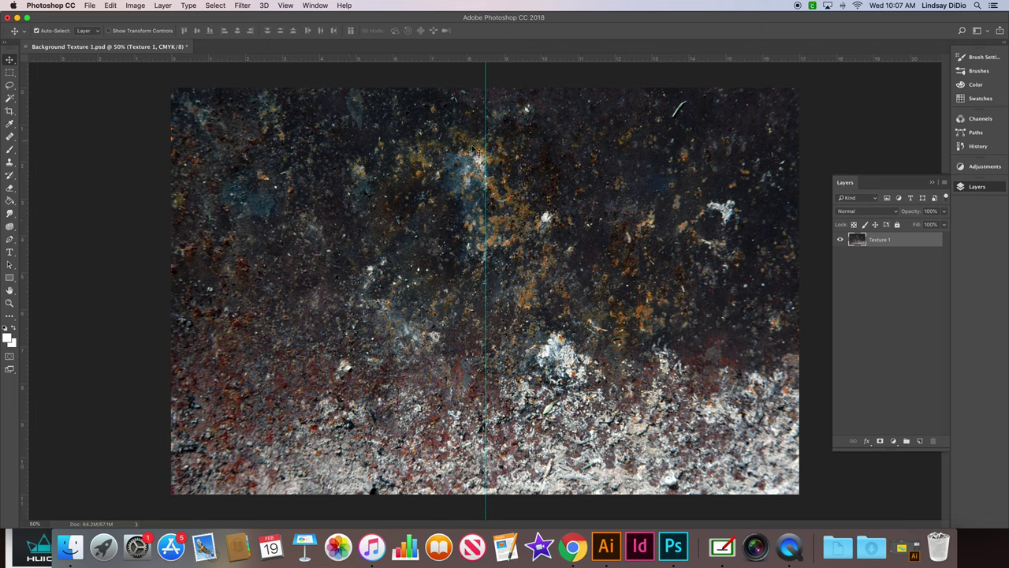
pyautogui.click(10, 73)
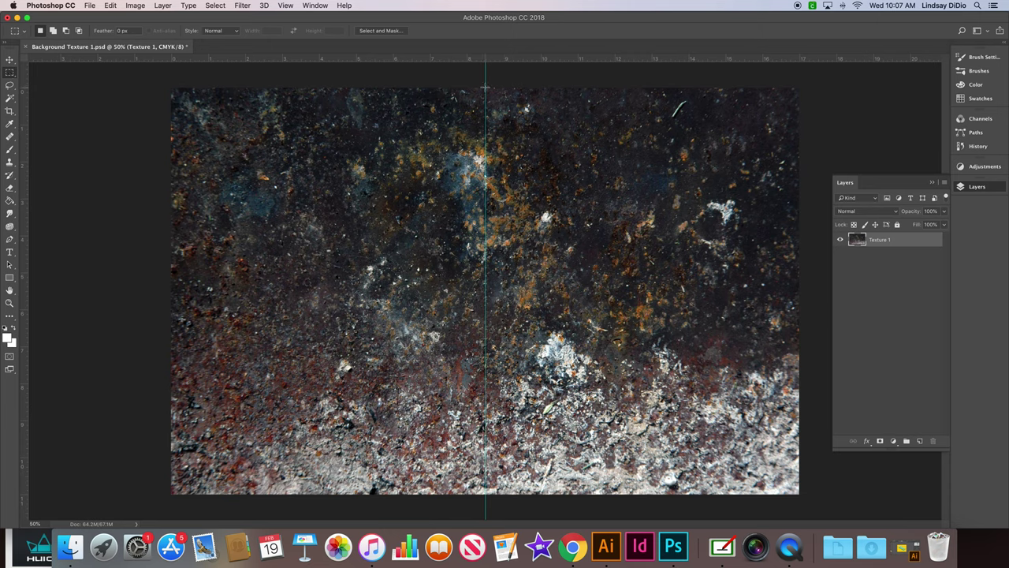
# Step: Select and delete the right half of Texture 1, deselect, then duplicate it as Texture 1 copy
pyautogui.moveTo(485, 87); pyautogui.dragTo(887, 521)
pyautogui.press('Delete')
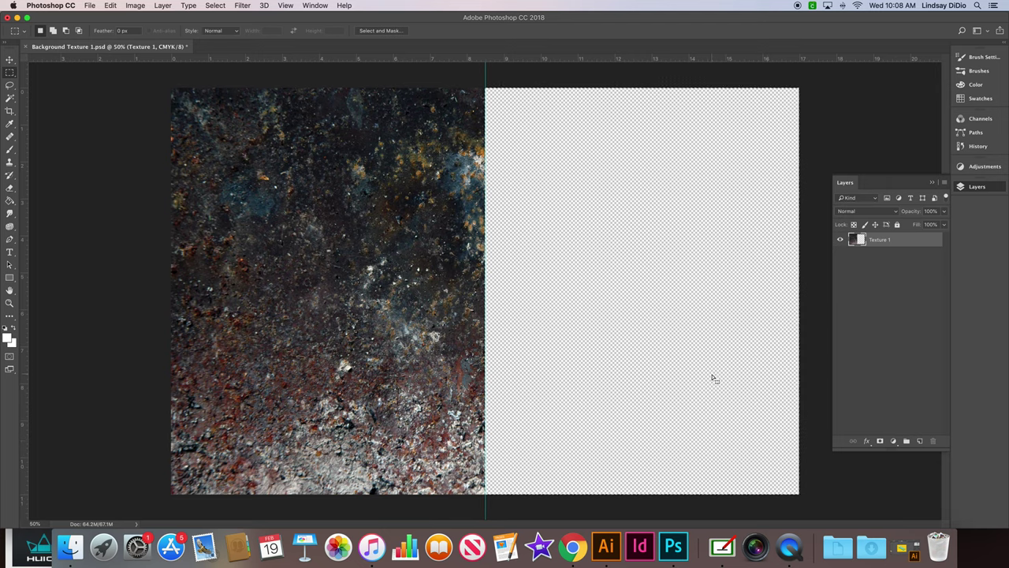
pyautogui.press('super+d')
pyautogui.click(10, 60)
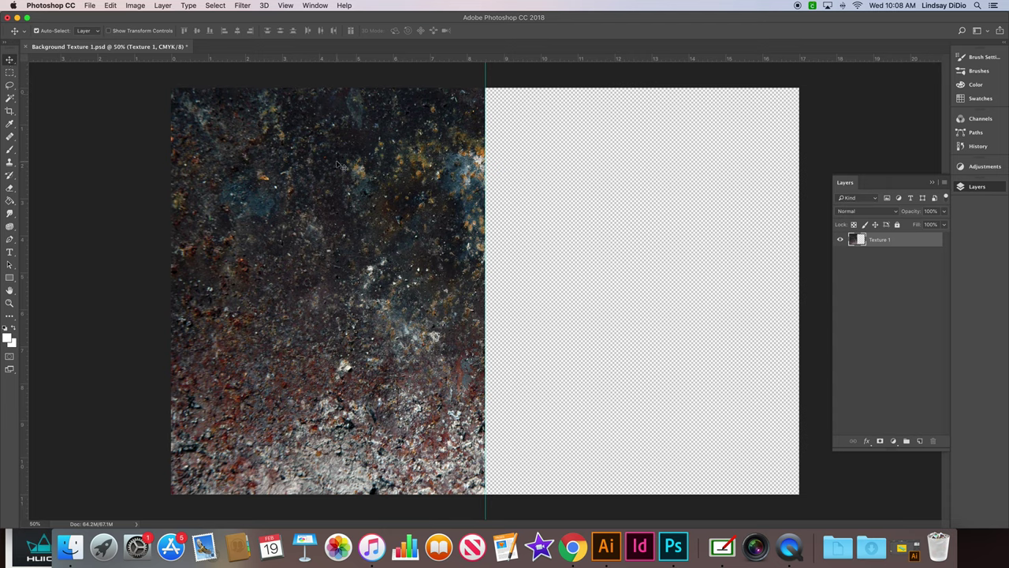
pyautogui.press('super+j')
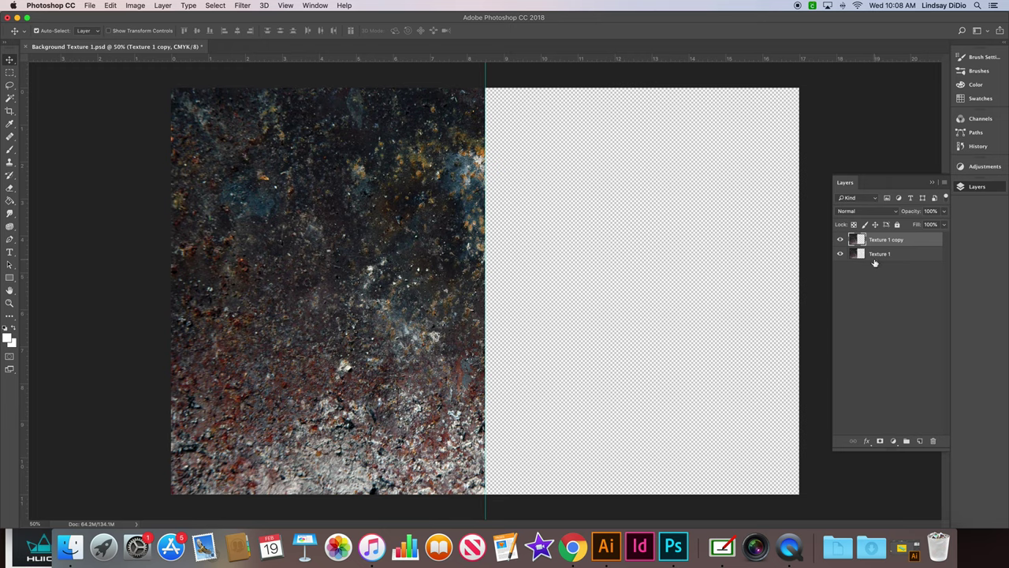
# Step: Flip Texture 1 copy horizontally with Free Transform and commit the mirrored result
pyautogui.moveTo(869, 263); pyautogui.dragTo(866, 260)
pyautogui.press('super+t')
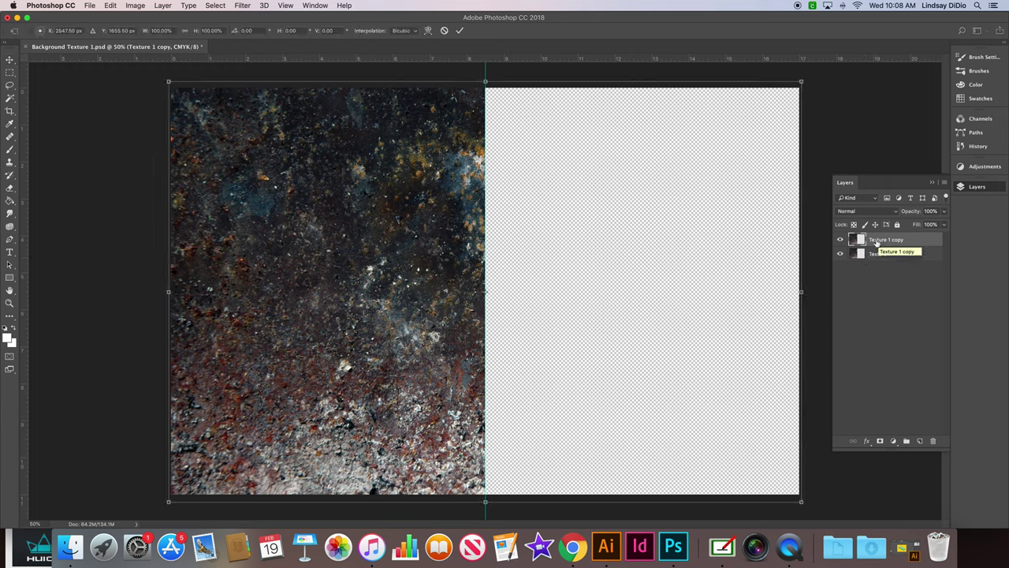
pyautogui.rightClick(344, 207)
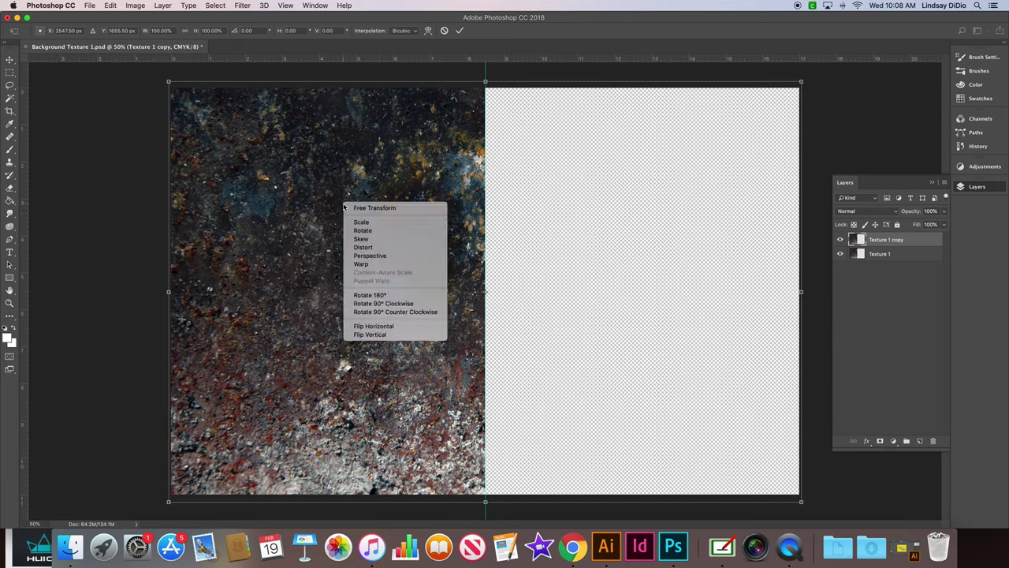
pyautogui.click(370, 327)
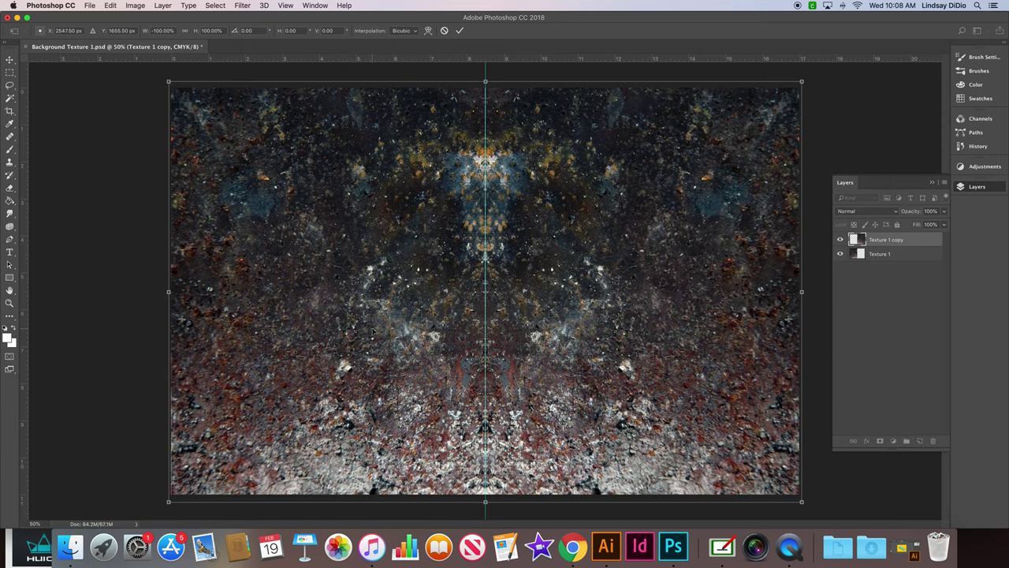
pyautogui.press('Return')
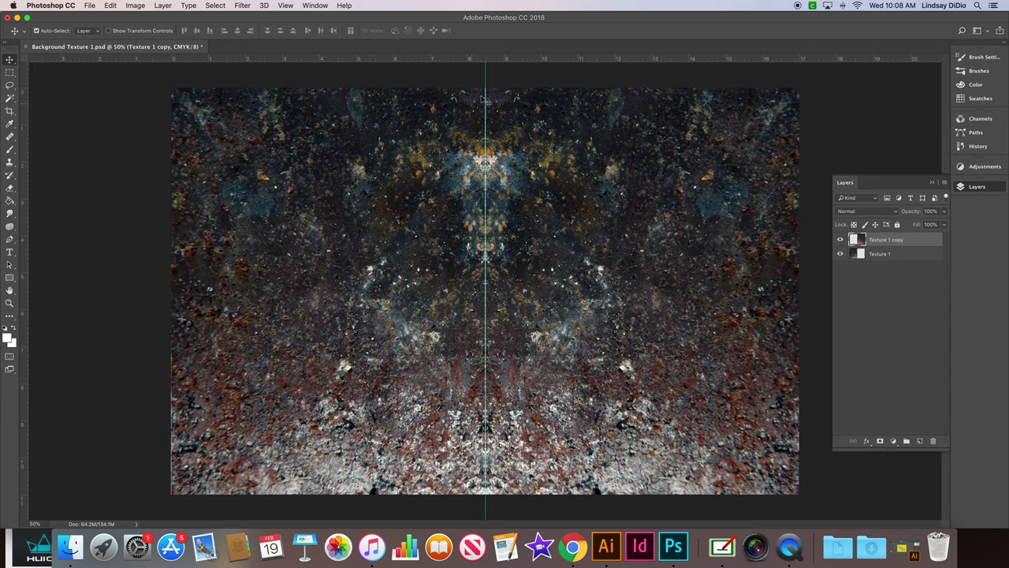
# Step: Remove the centre guide from the canvas
pyautogui.click(313, 6)
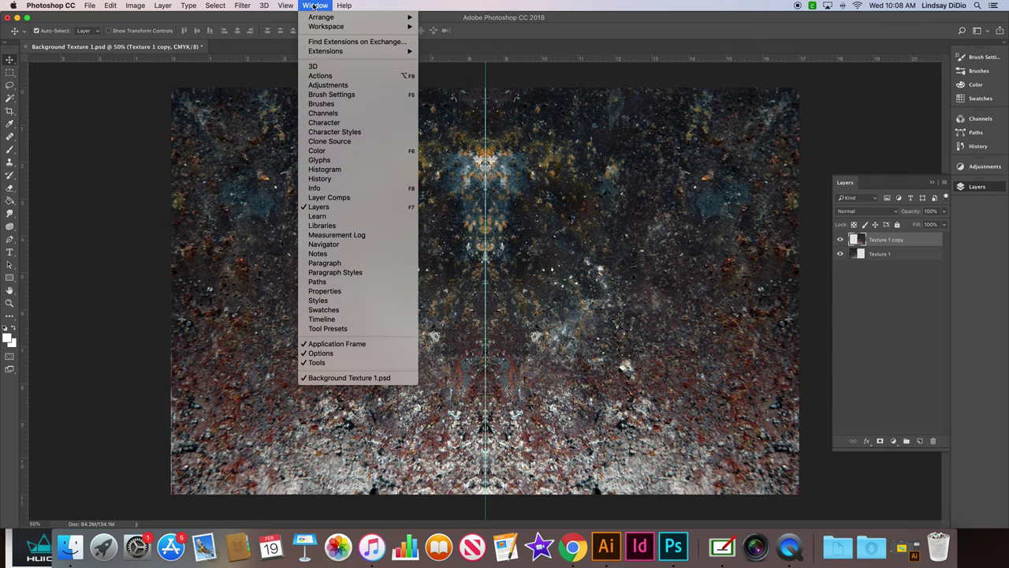
pyautogui.moveTo(287, 6)
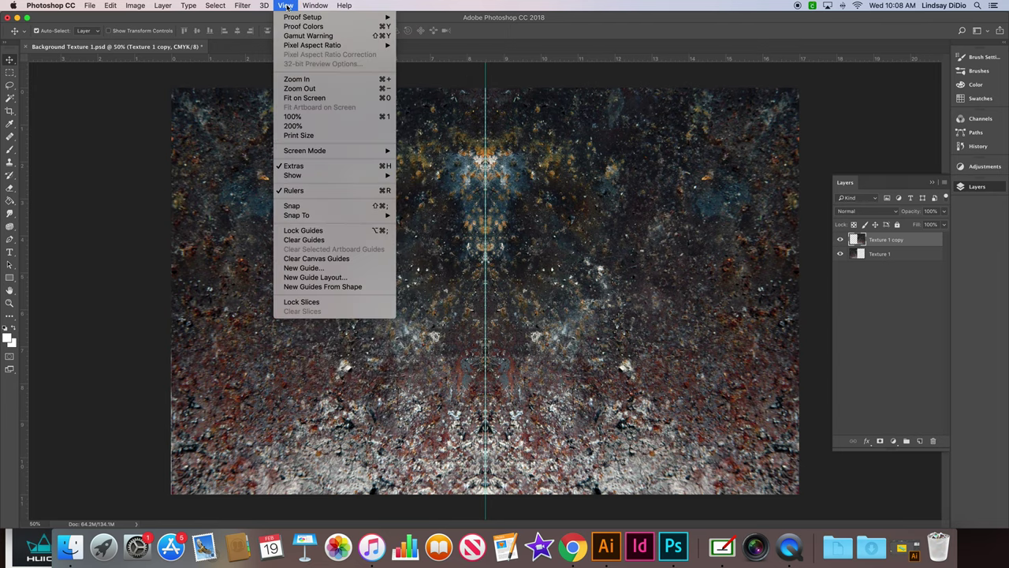
pyautogui.click(311, 240)
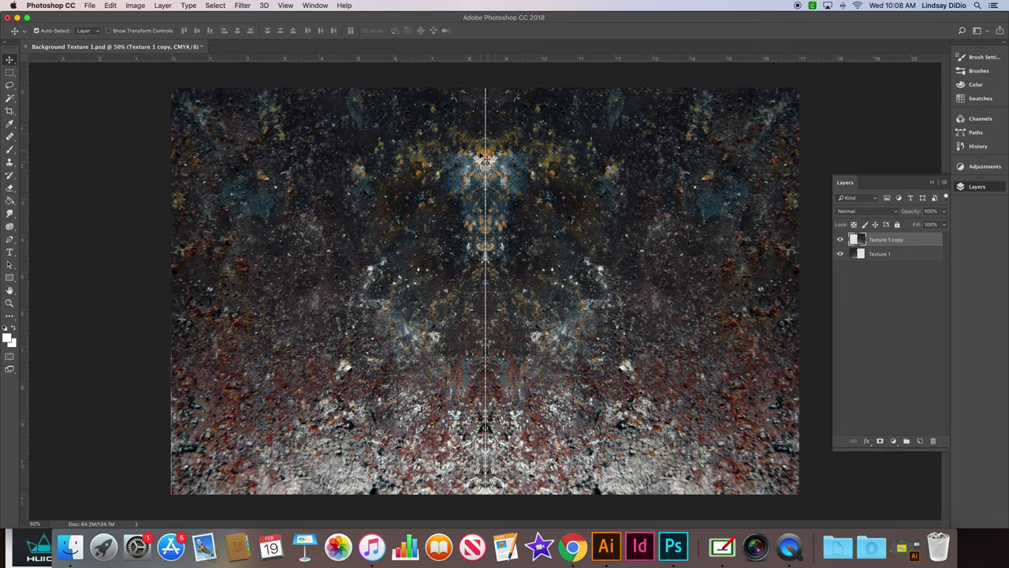
# Step: Zoom to 100% to inspect the seam, select Texture 1, then zoom back out to 50%
pyautogui.press('super+plus')
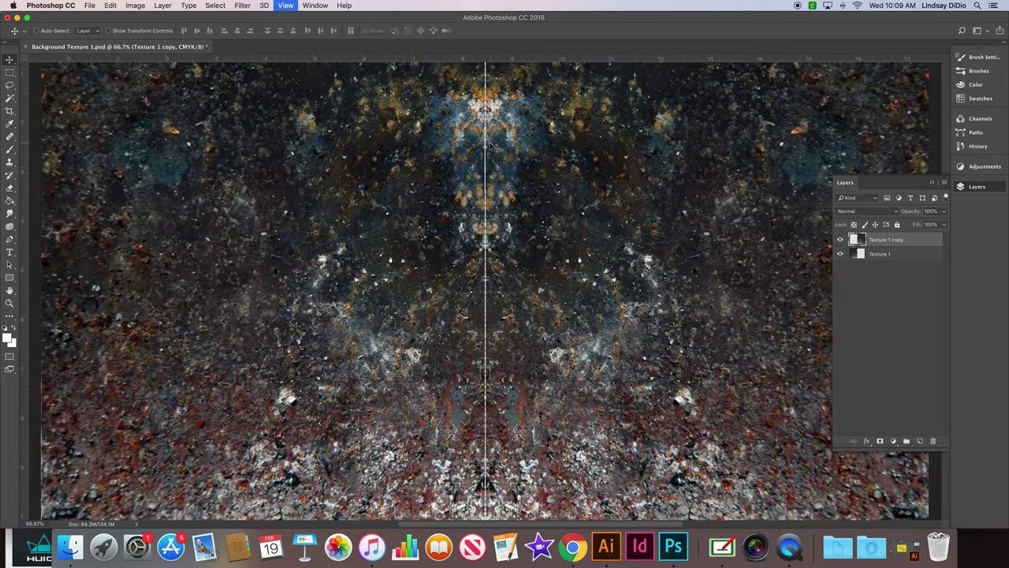
pyautogui.press('super+plus')
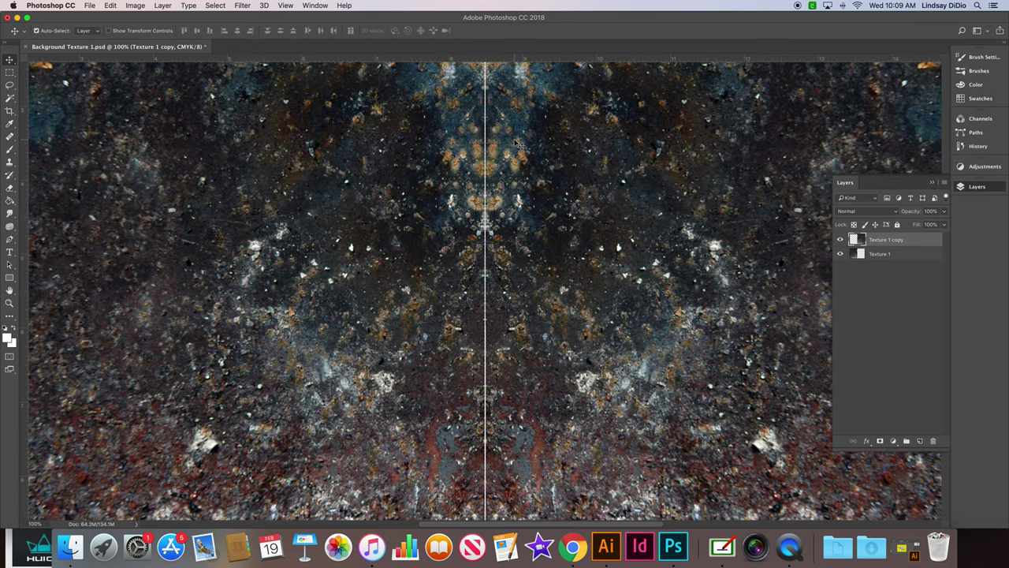
pyautogui.click(880, 255)
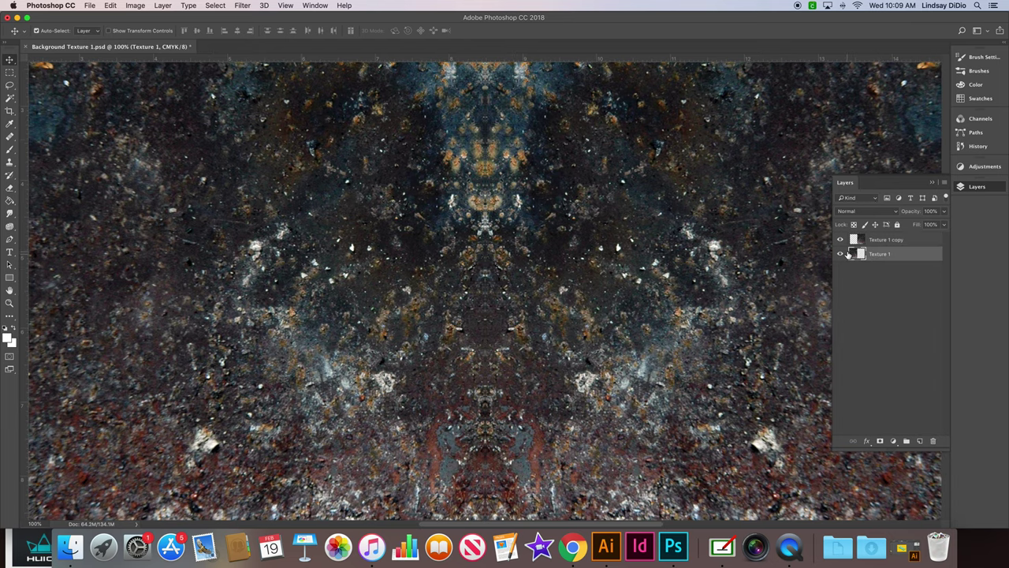
pyautogui.press('super+0')
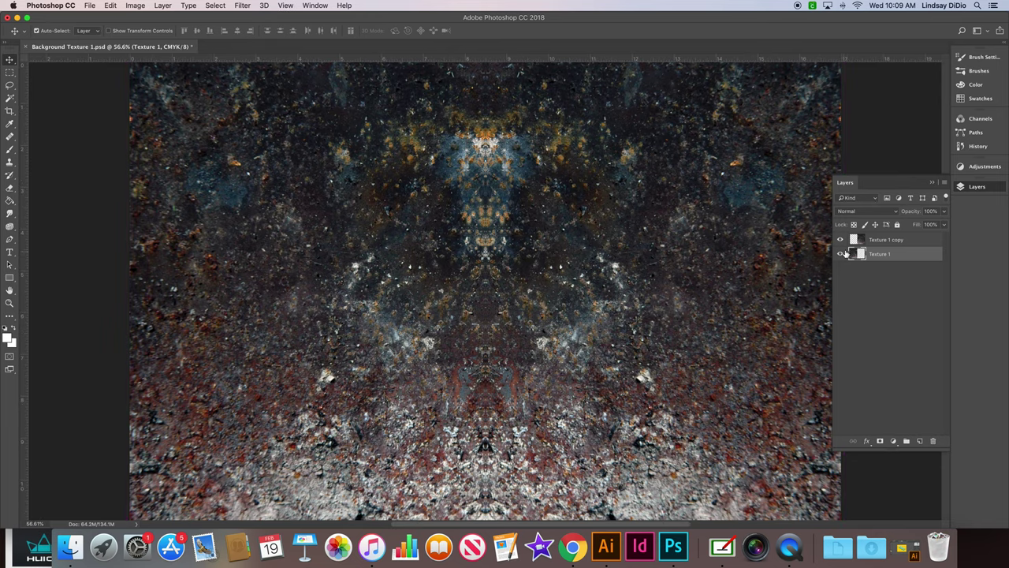
pyautogui.press('super+minus')
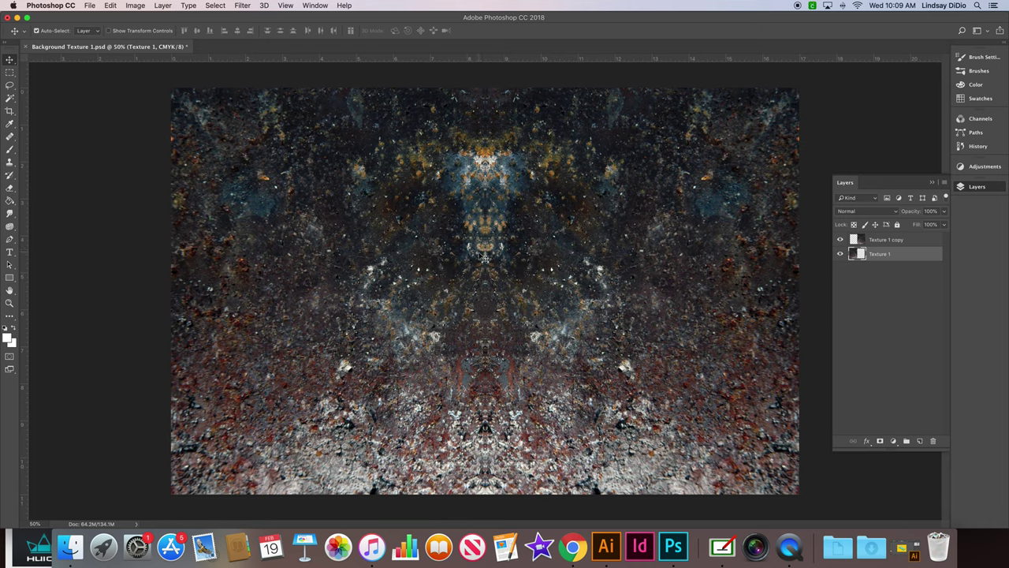
# Step: Save, then merge Texture 1 and Texture 1 copy into a single Texture 1 copy layer
pyautogui.press('super+s')
pyautogui.keyDown('shift'); pyautogui.click(882, 241); pyautogui.keyUp('shift')
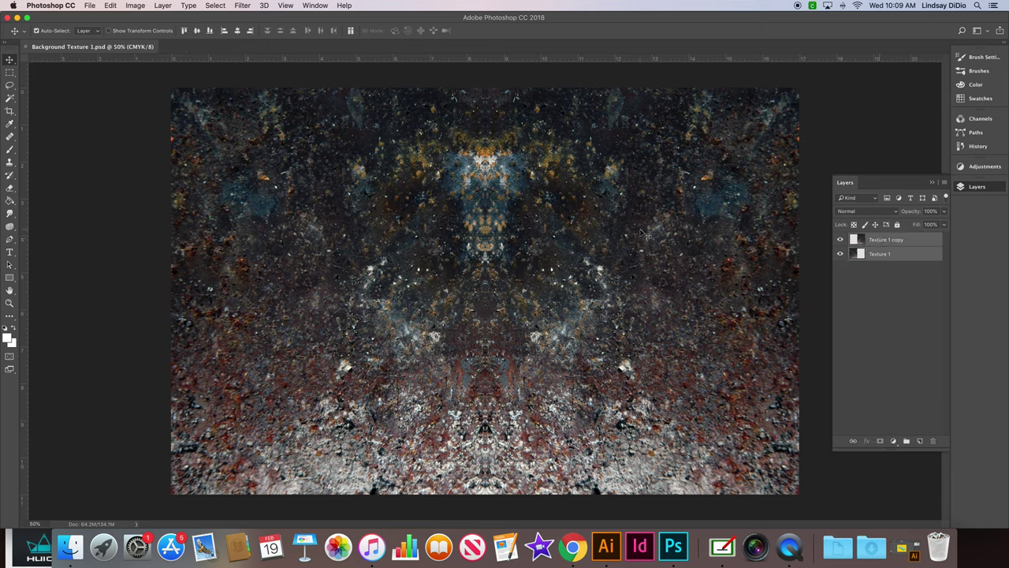
pyautogui.press('super+e')
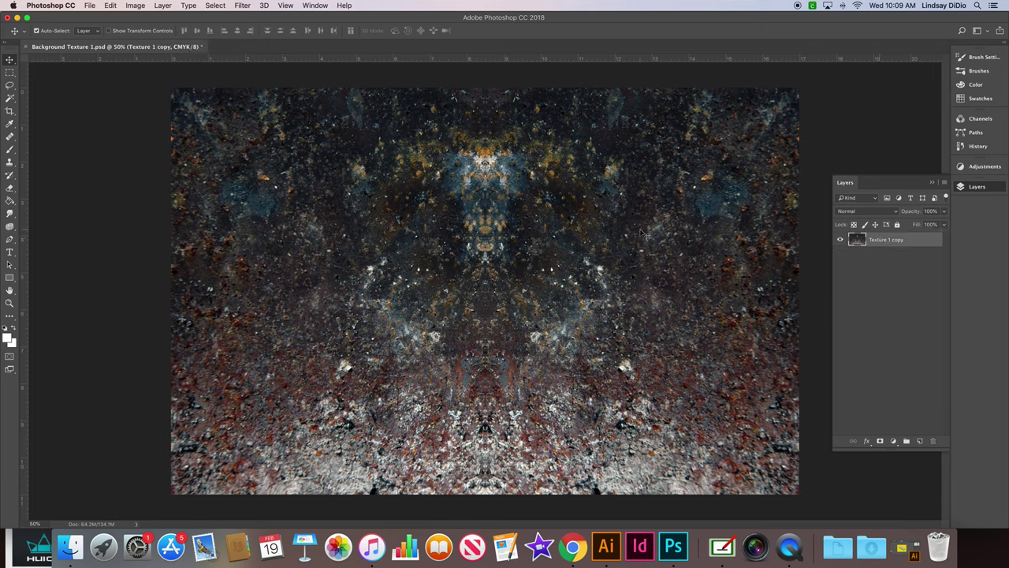
pyautogui.click(816, 272)
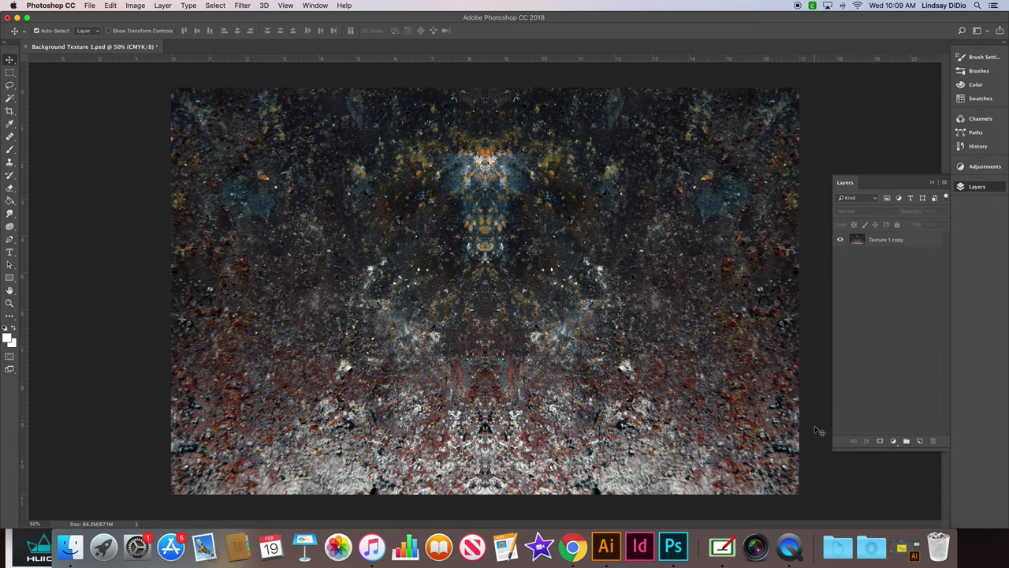
# Step: Create Layer 1 above Texture 1 copy, toggle the texture's visibility to check, and reset default colours
pyautogui.click(919, 442)
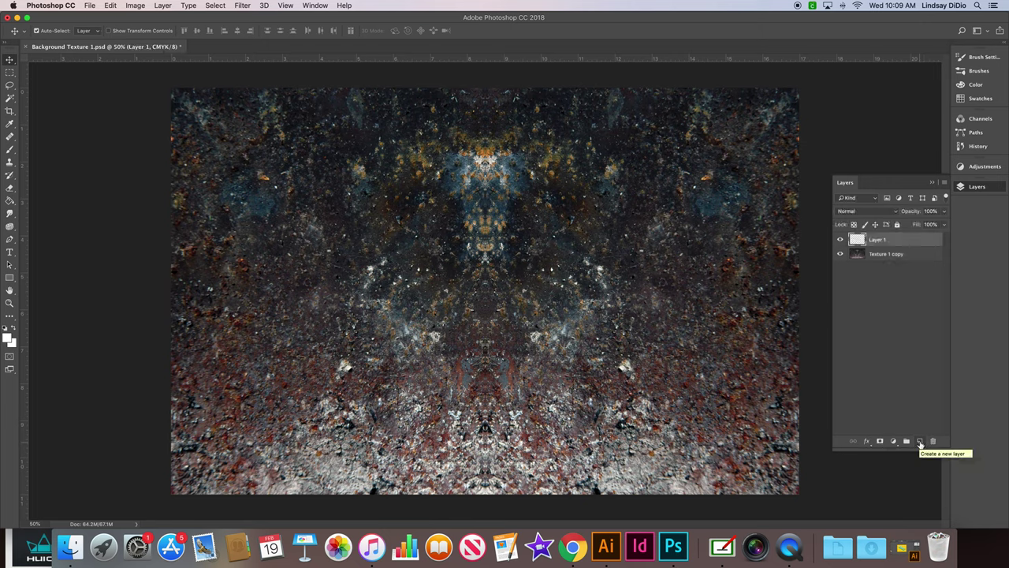
pyautogui.click(840, 255)
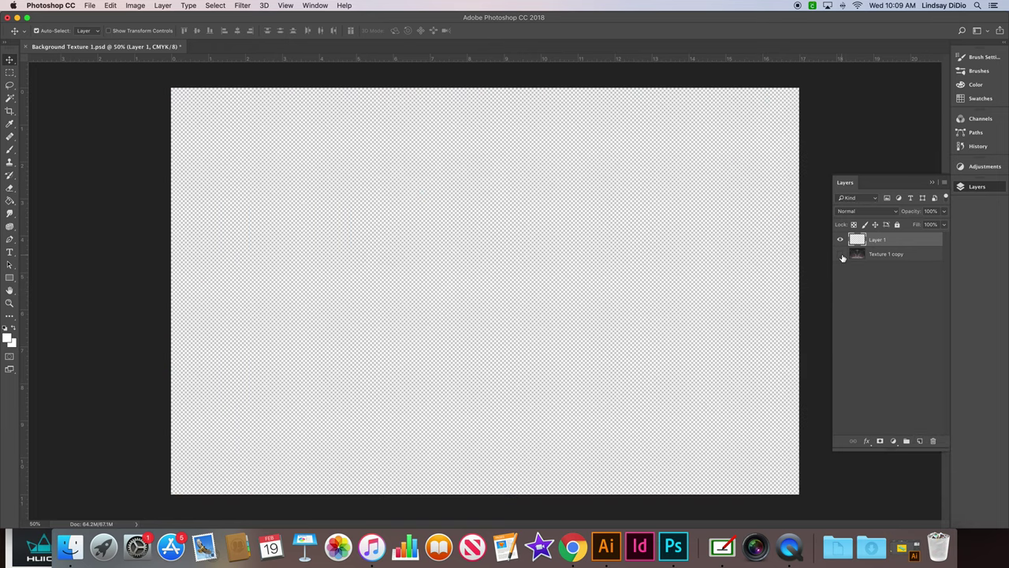
pyautogui.click(841, 255)
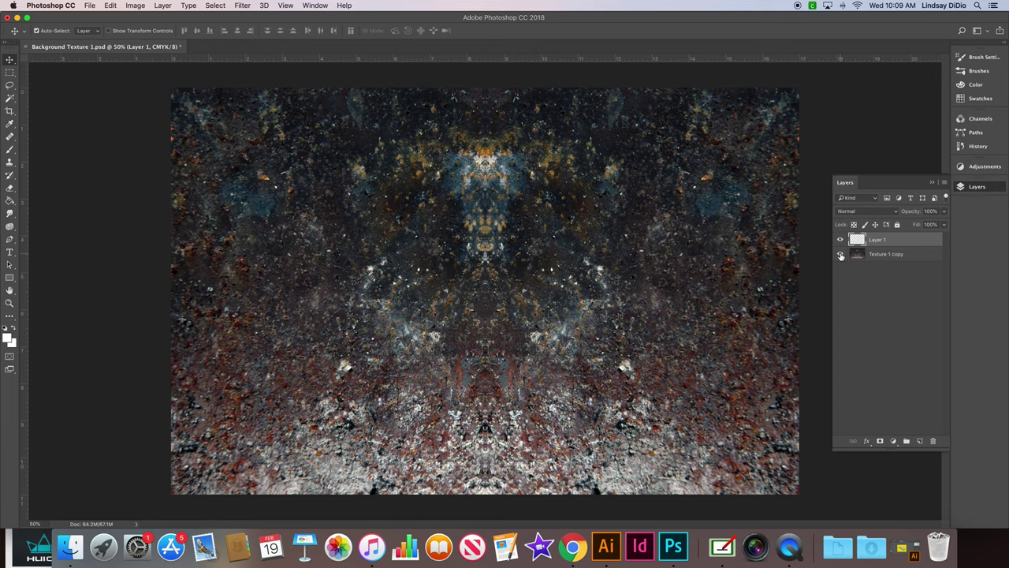
pyautogui.click(840, 255)
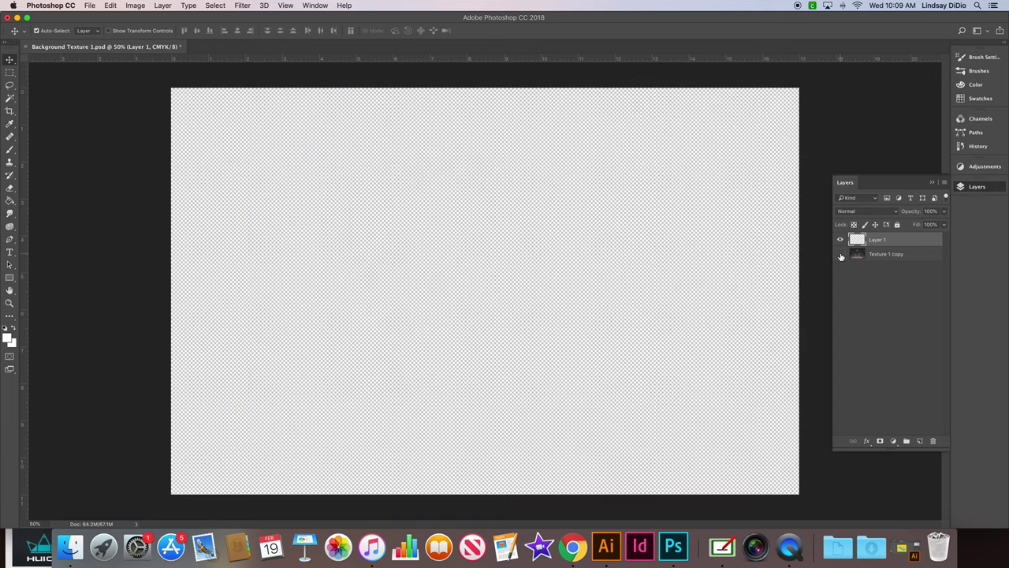
pyautogui.click(841, 254)
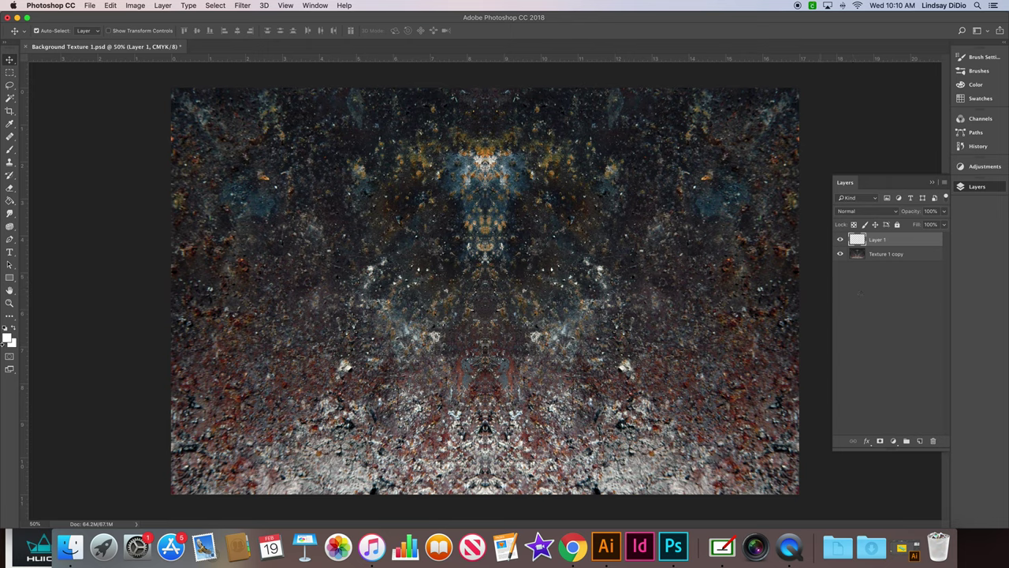
pyautogui.press('d')
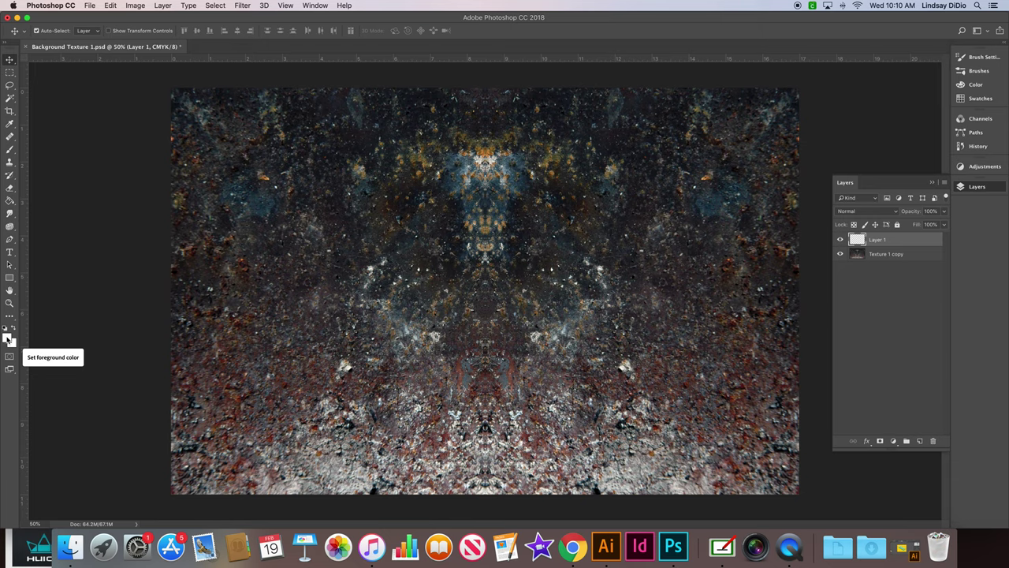
# Step: Enter ad9c78 as the foreground colour, then hide the Texture 1 copy layer
pyautogui.click(9, 339)
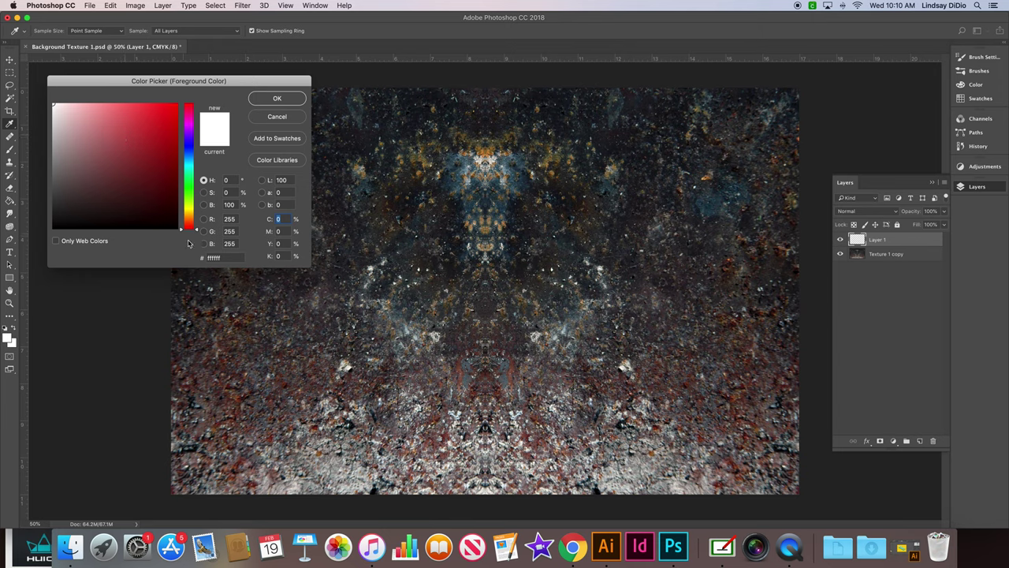
pyautogui.moveTo(223, 257); pyautogui.dragTo(204, 257)
pyautogui.write('a')
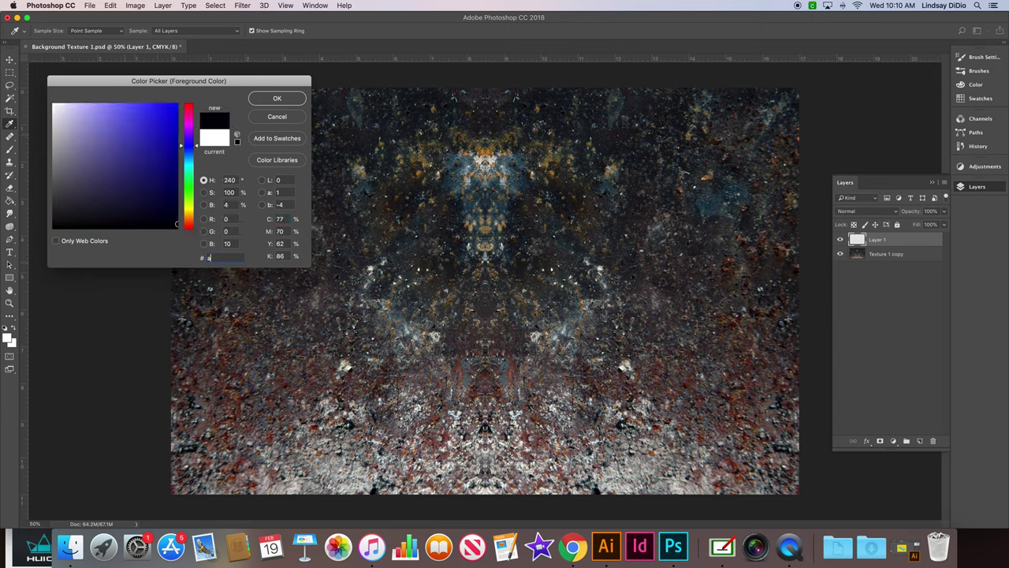
pyautogui.write('d9')
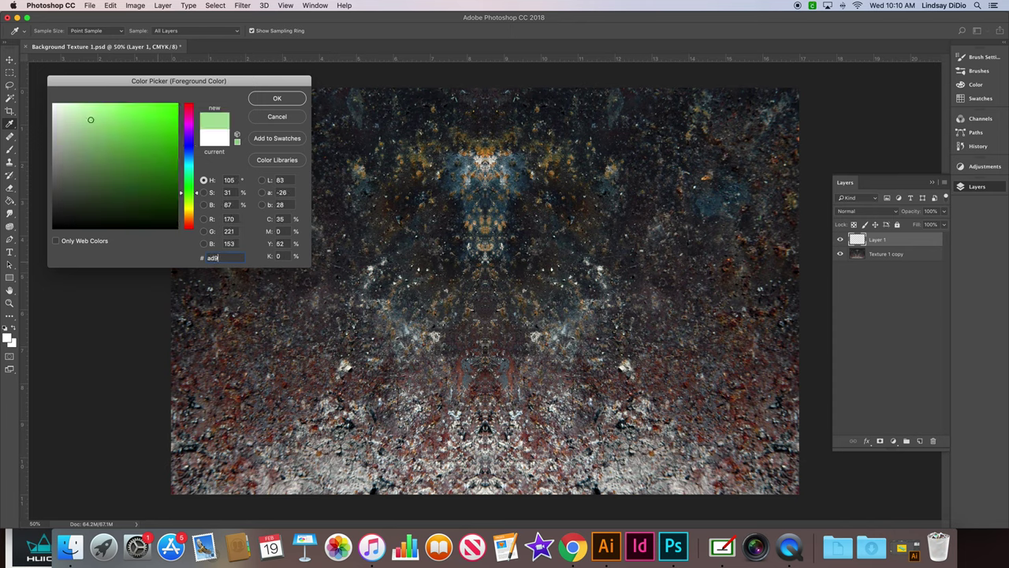
pyautogui.write('c')
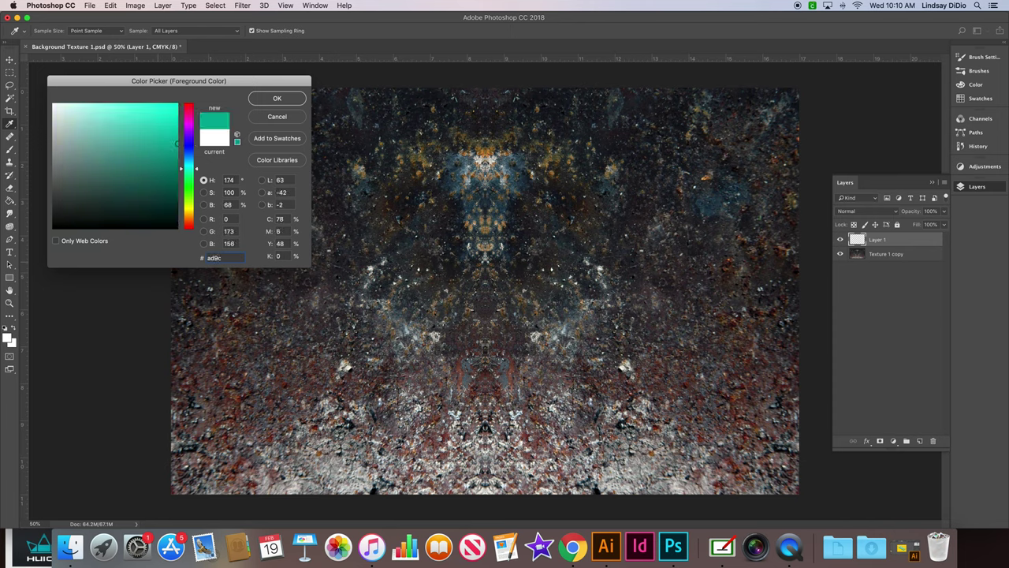
pyautogui.write('78')
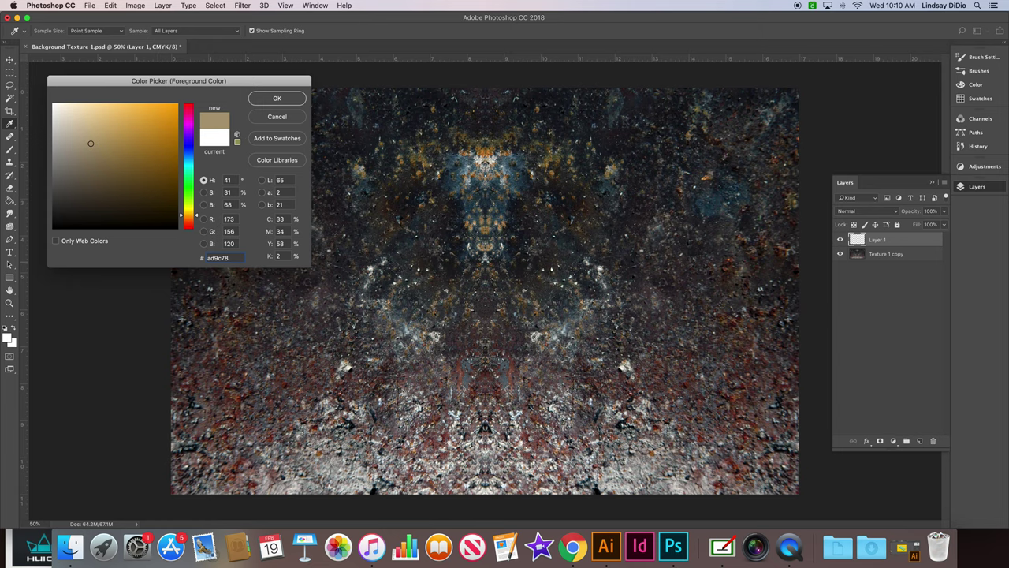
pyautogui.click(276, 99)
pyautogui.press('v')
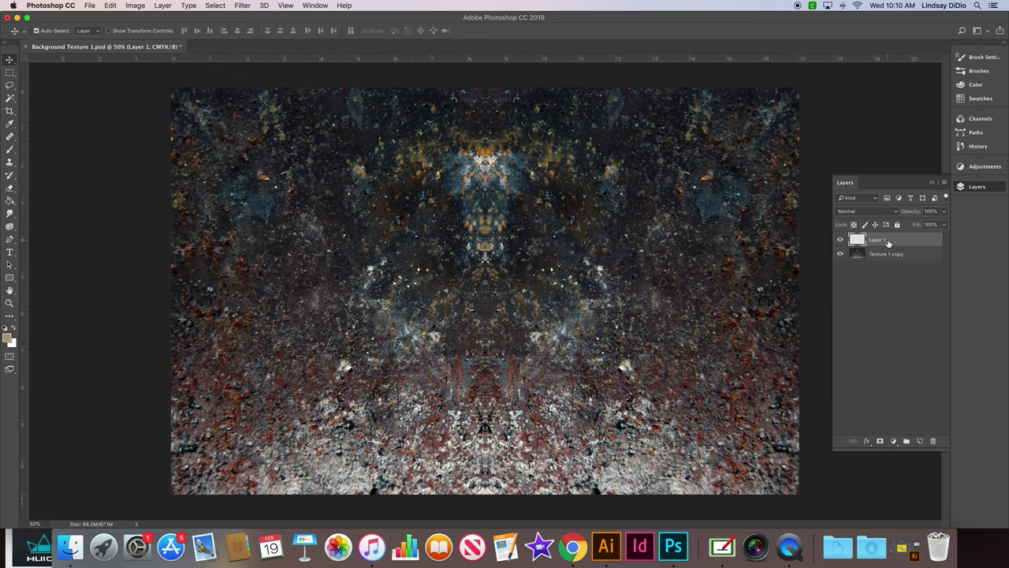
pyautogui.click(840, 254)
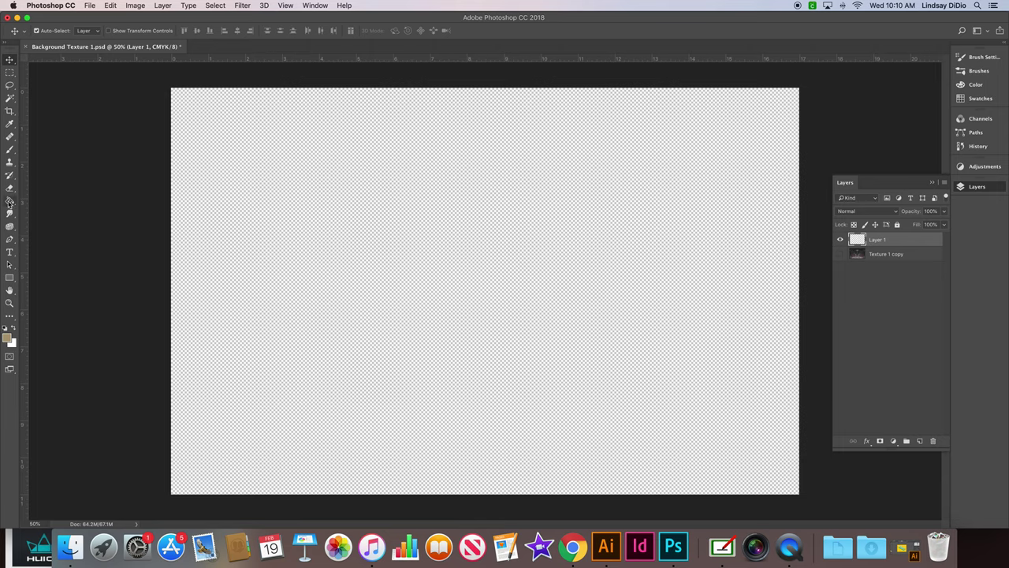
# Step: Fill Layer 1 with the #ad9c78 beige using the Paint Bucket and save the document
pyautogui.click(10, 201)
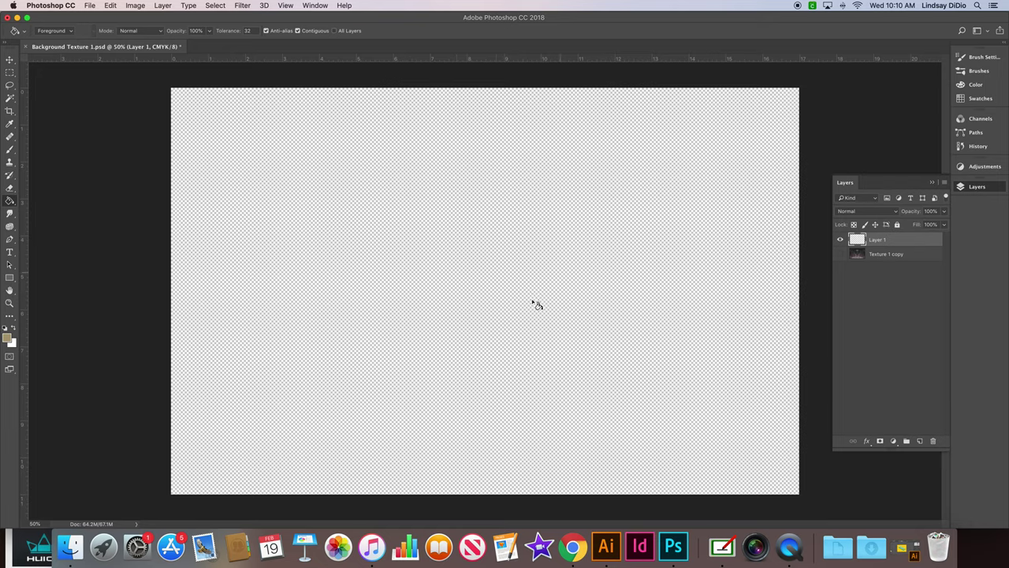
pyautogui.click(451, 258)
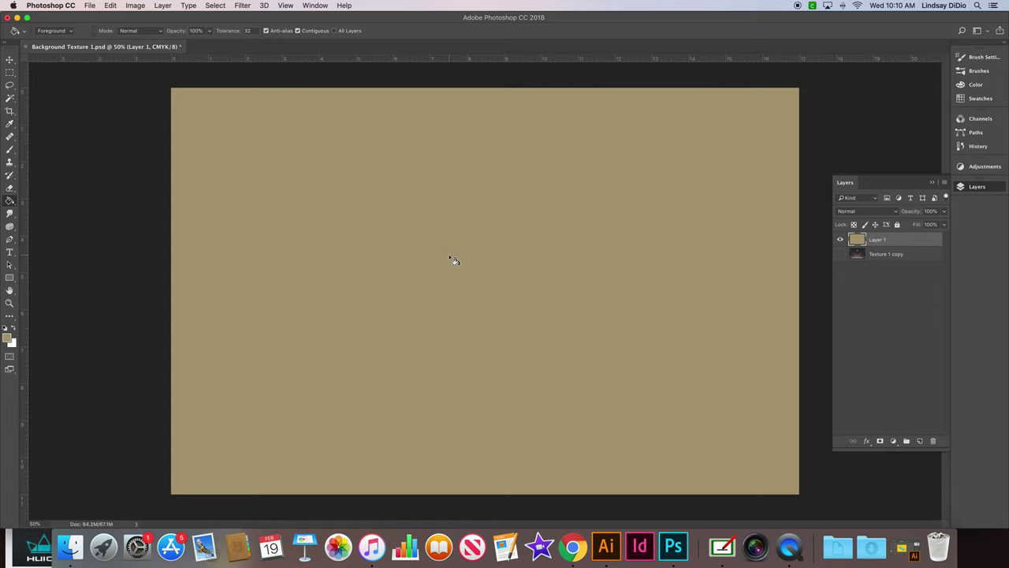
pyautogui.click(9, 59)
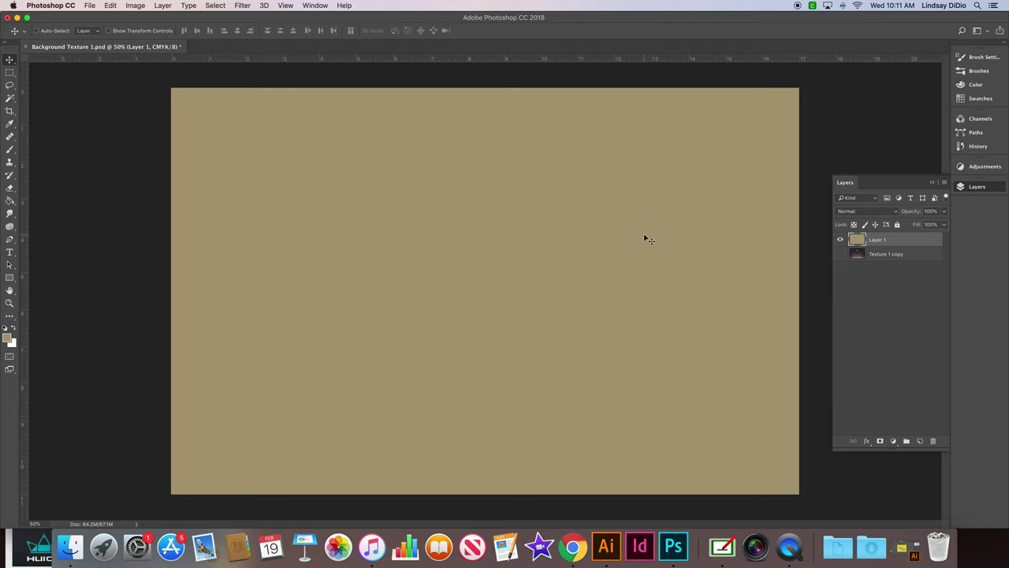
pyautogui.press('super+s')
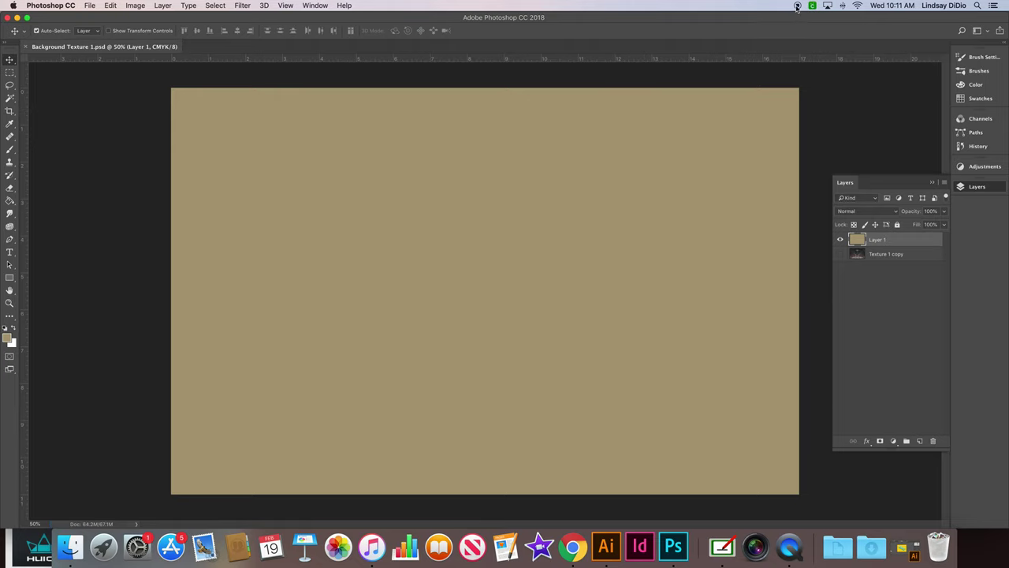